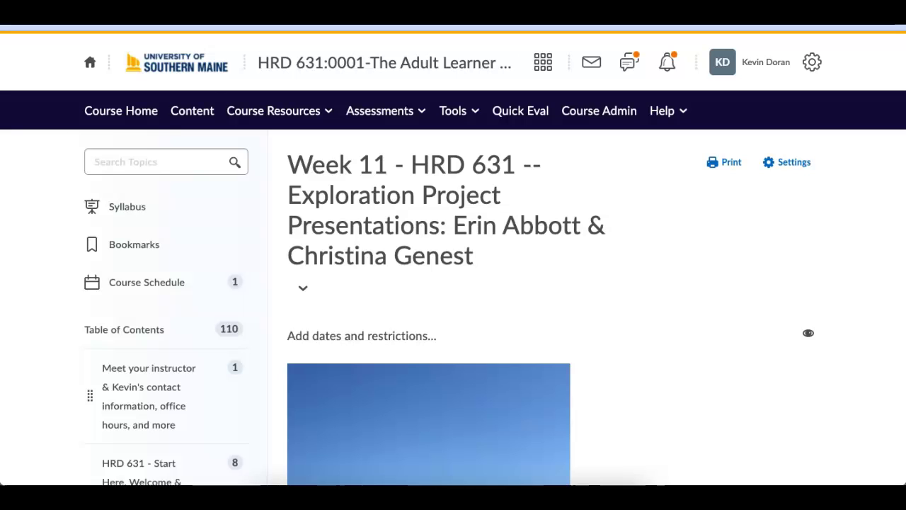
Scroll the Week 11 page past the welcome message down to the two exploration project discussion topics
scroll(324, 170, down, 1)
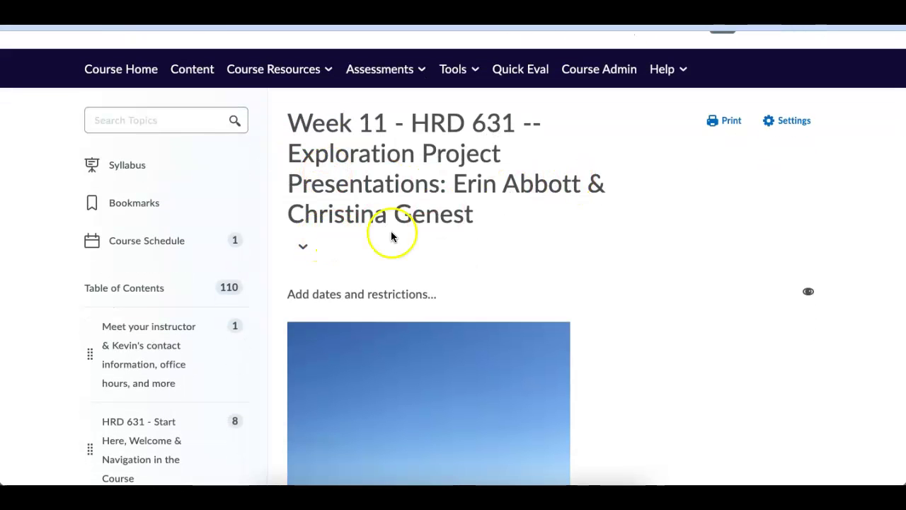
scroll(405, 236, down, 5)
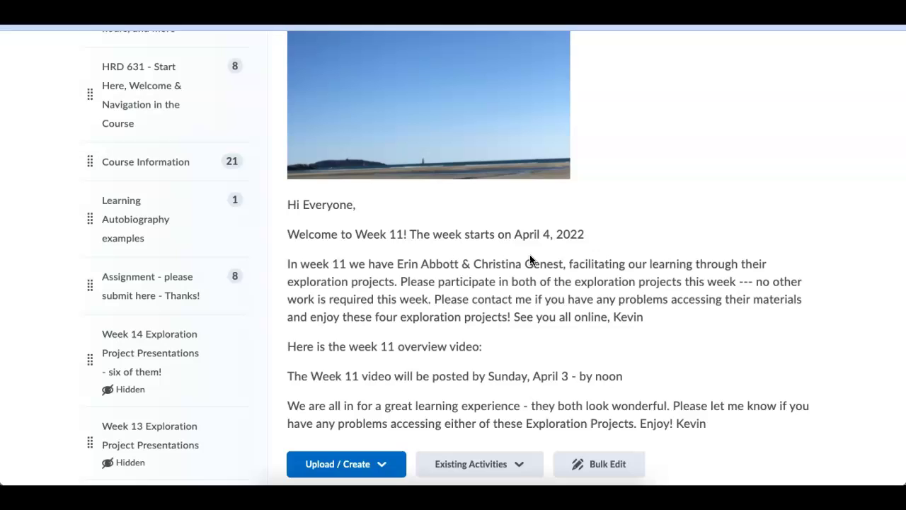
scroll(530, 260, down, 2)
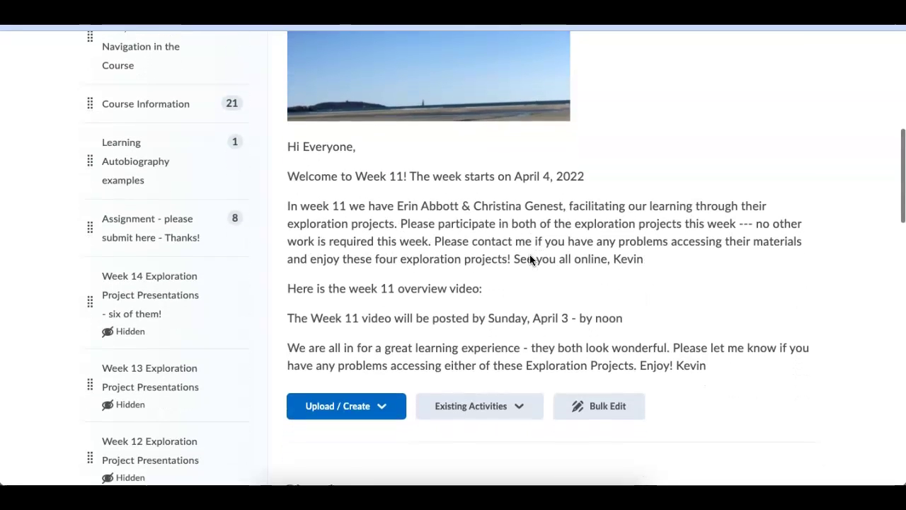
scroll(530, 260, down, 1)
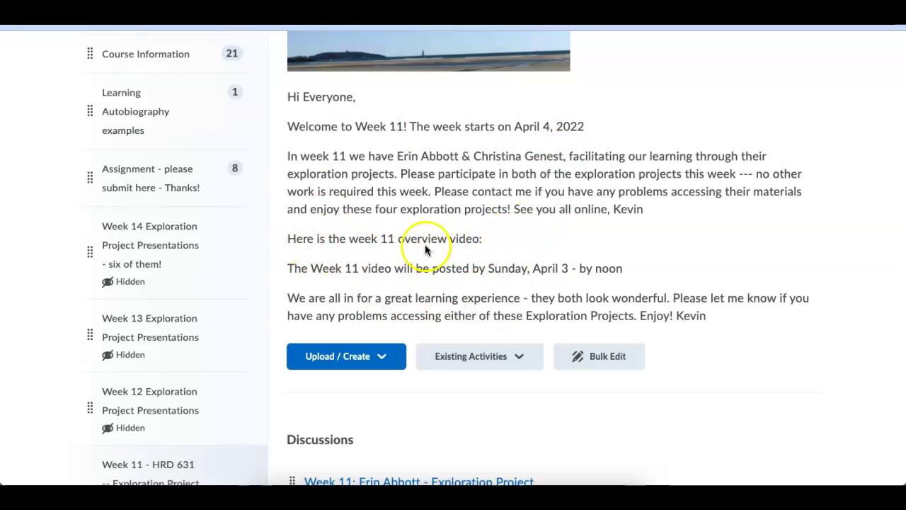
scroll(513, 254, down, 3)
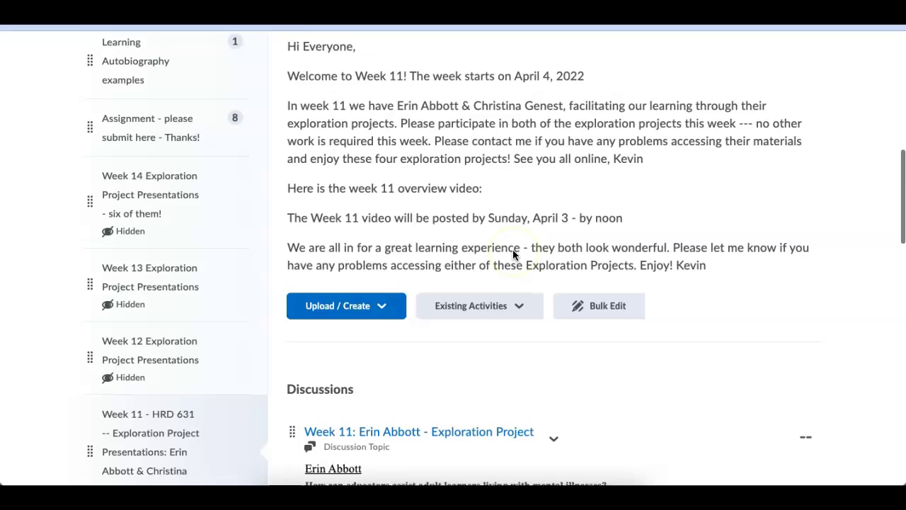
scroll(515, 255, down, 3)
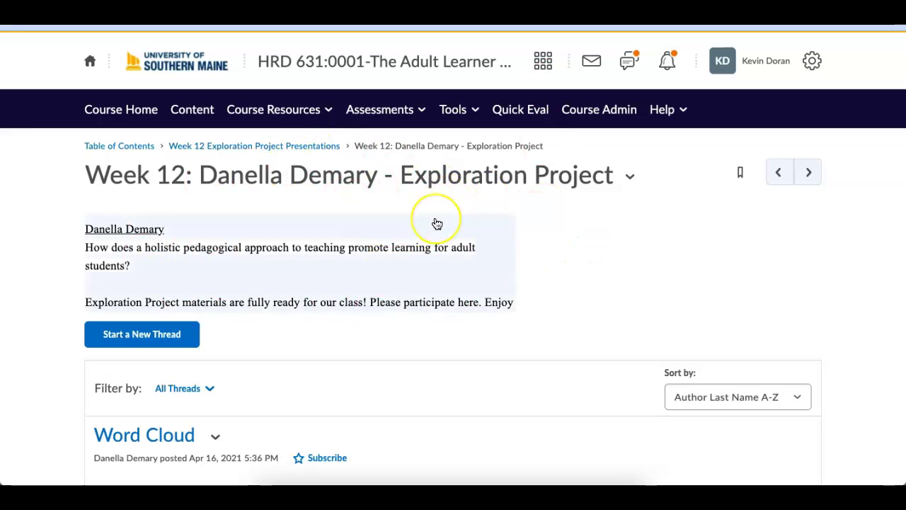
Scroll the Week 12 topic's thread list down to the Exploration Project Materials thread
scroll(437, 223, down, 1)
scroll(437, 223, down, 1)
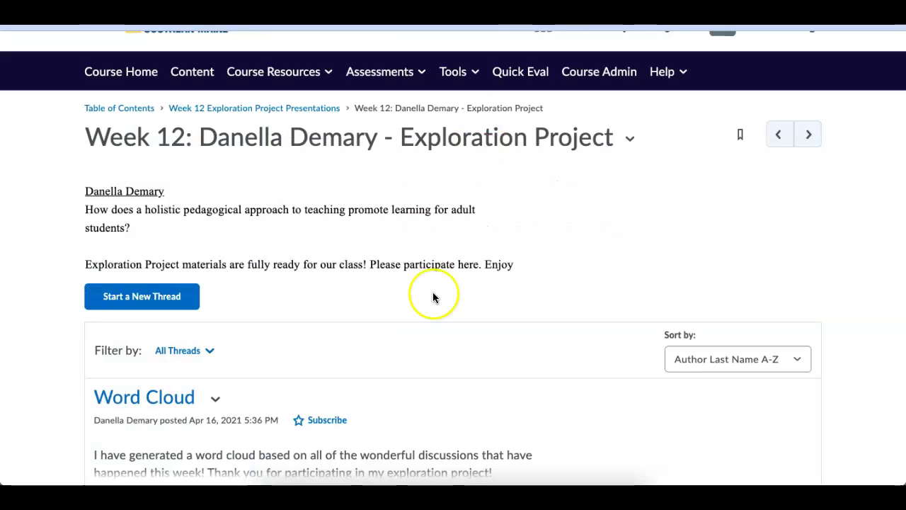
scroll(433, 296, down, 3)
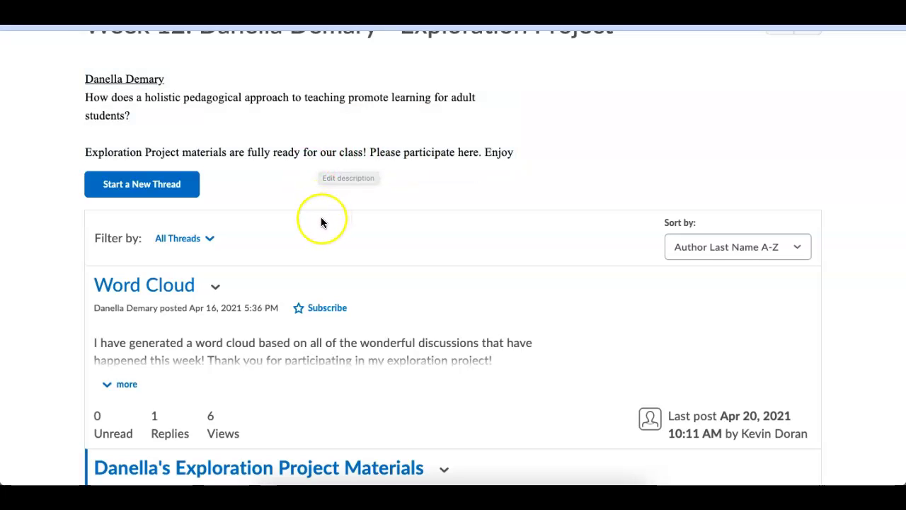
scroll(322, 224, down, 3)
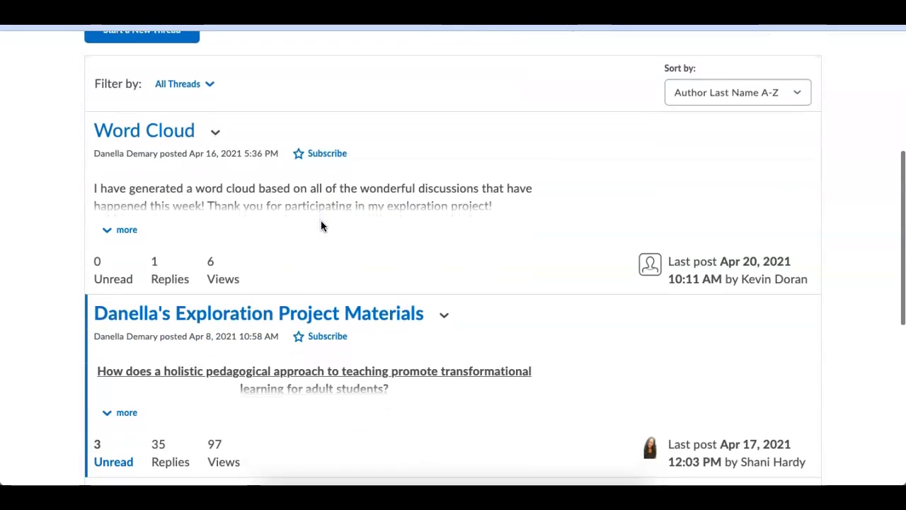
scroll(375, 270, down, 3)
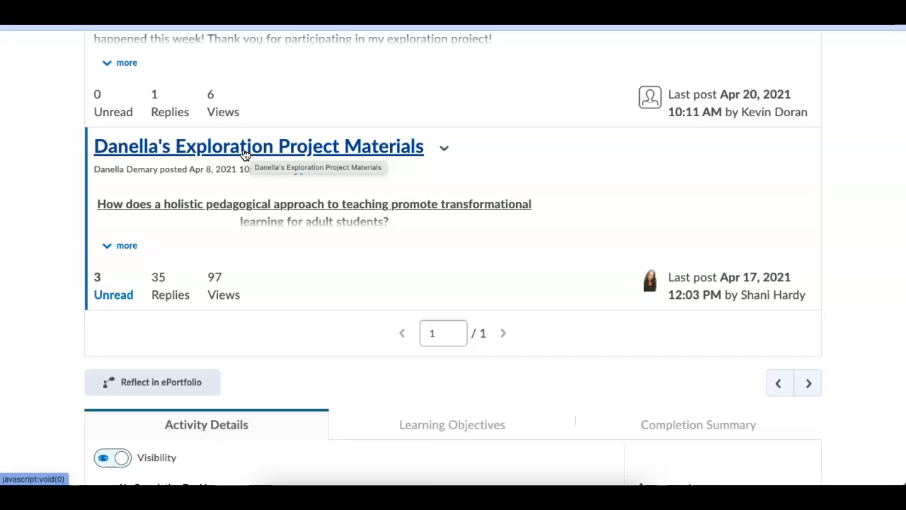
Open the Exploration Project Materials thread
click(243, 154)
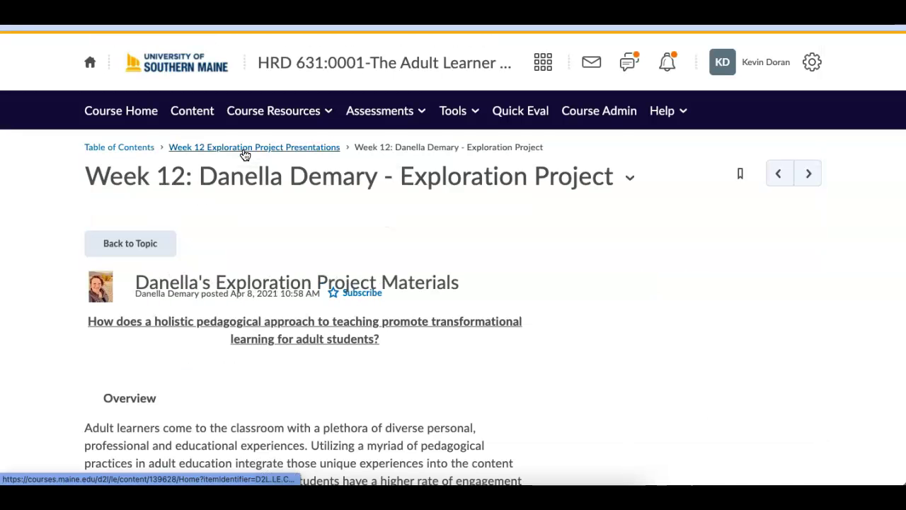
scroll(244, 154, down, 5)
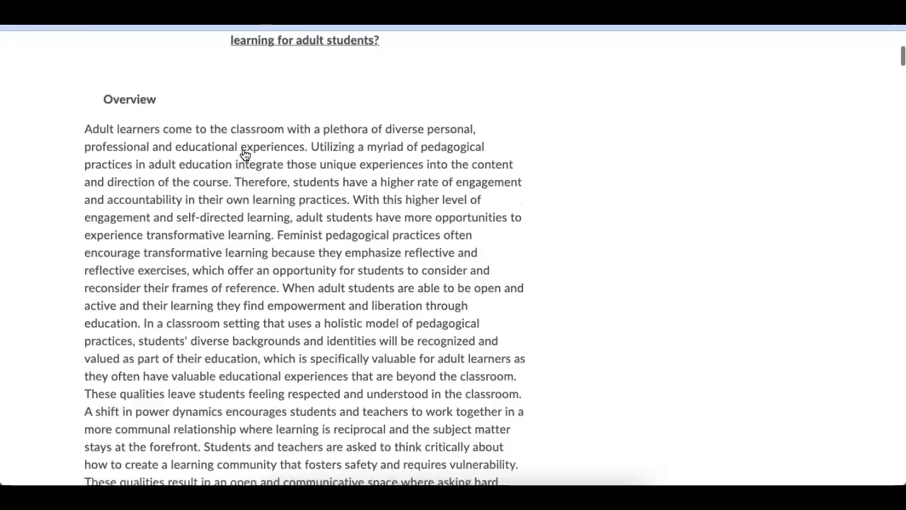
scroll(244, 154, up, 3)
click(154, 112)
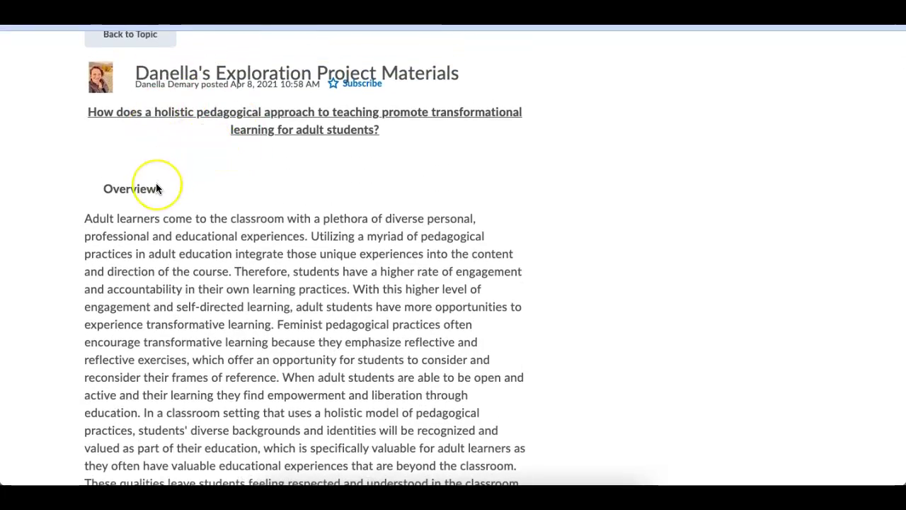
scroll(158, 189, down, 4)
scroll(157, 187, down, 6)
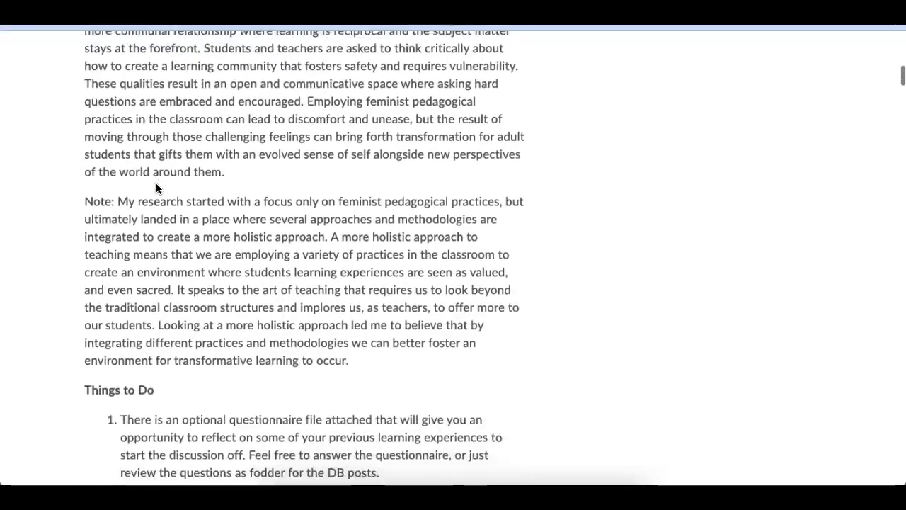
Read down through the thread's numbered instructions to its three attachments
scroll(155, 182, down, 1)
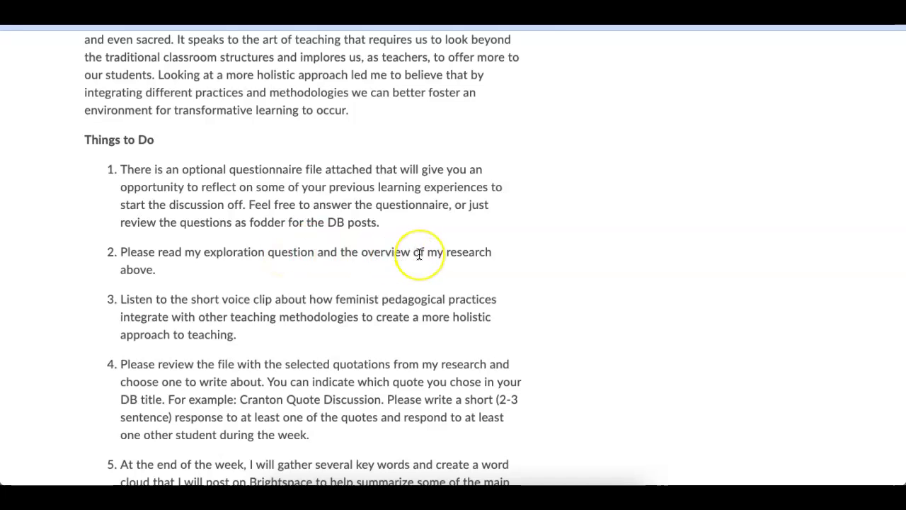
scroll(416, 253, down, 1)
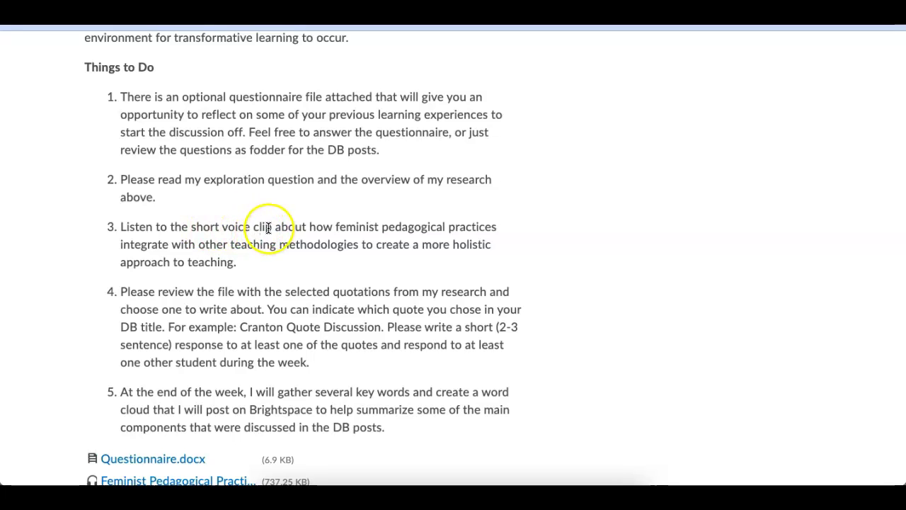
scroll(269, 220, down, 2)
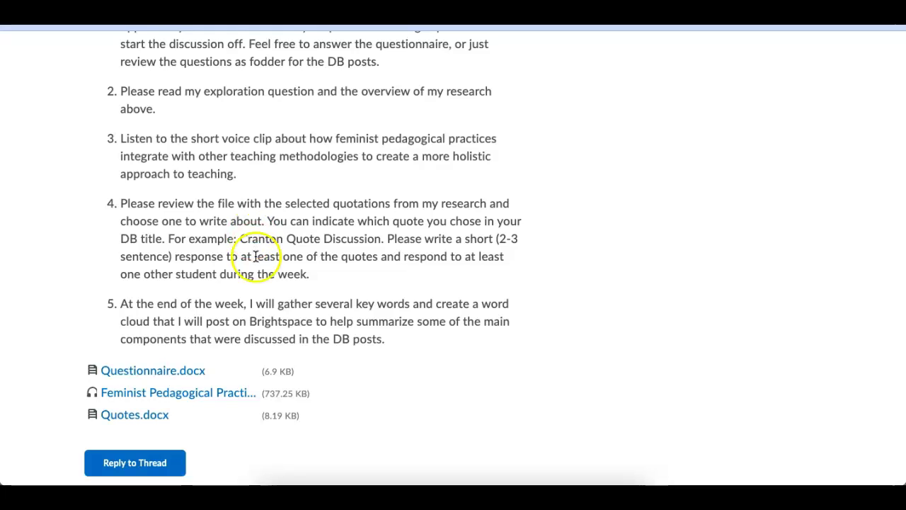
scroll(255, 259, down, 1)
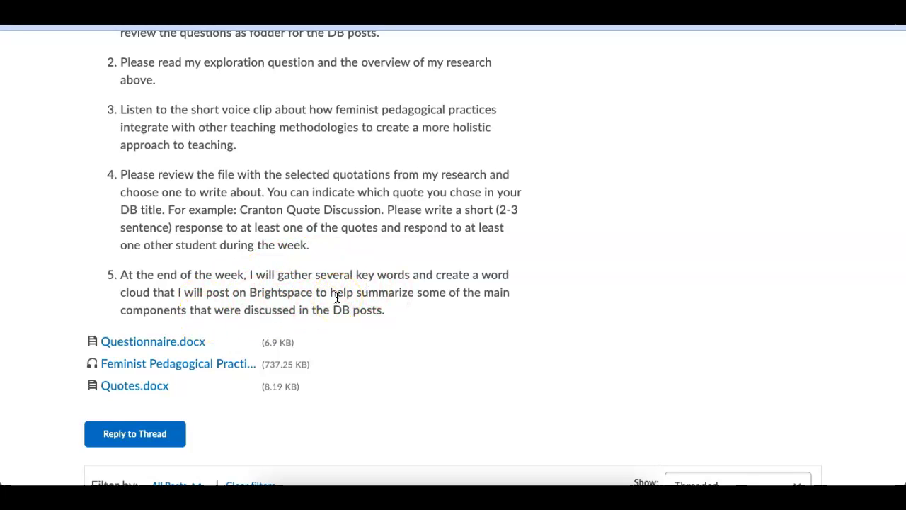
scroll(337, 298, down, 1)
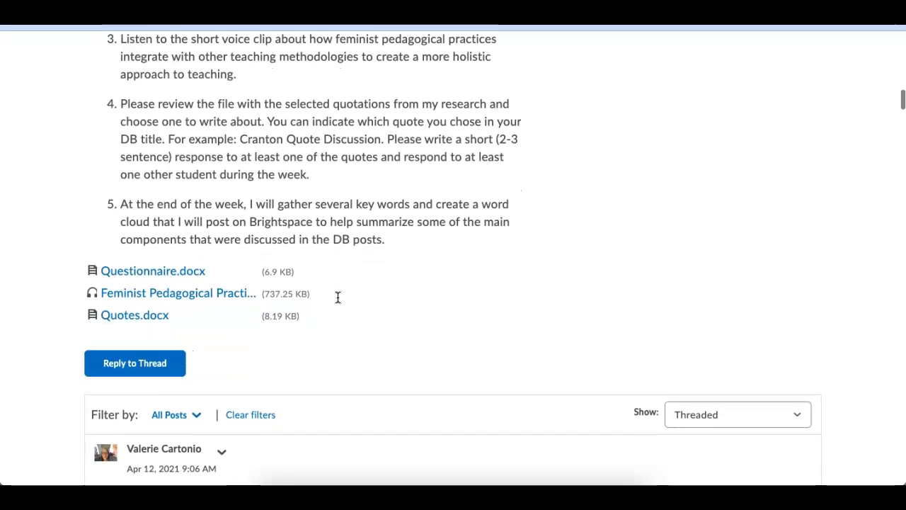
scroll(337, 298, up, 2)
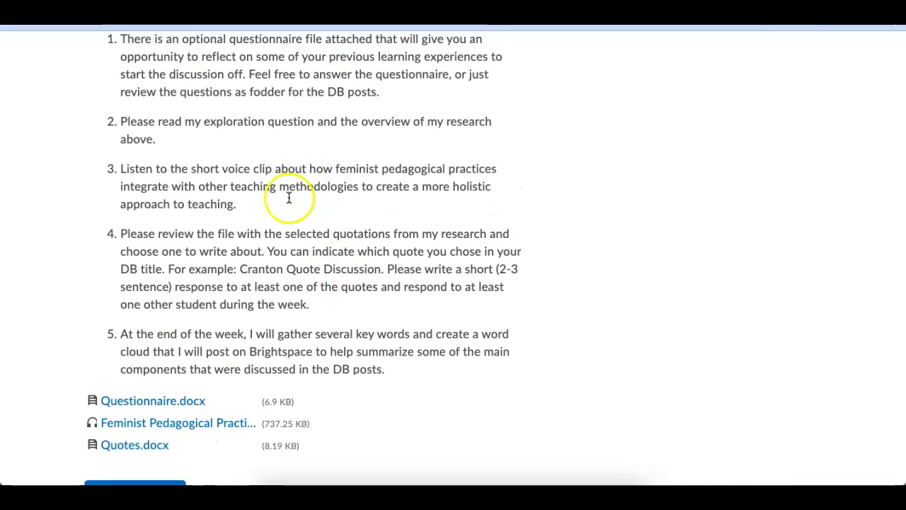
scroll(341, 111, down, 1)
scroll(341, 112, down, 1)
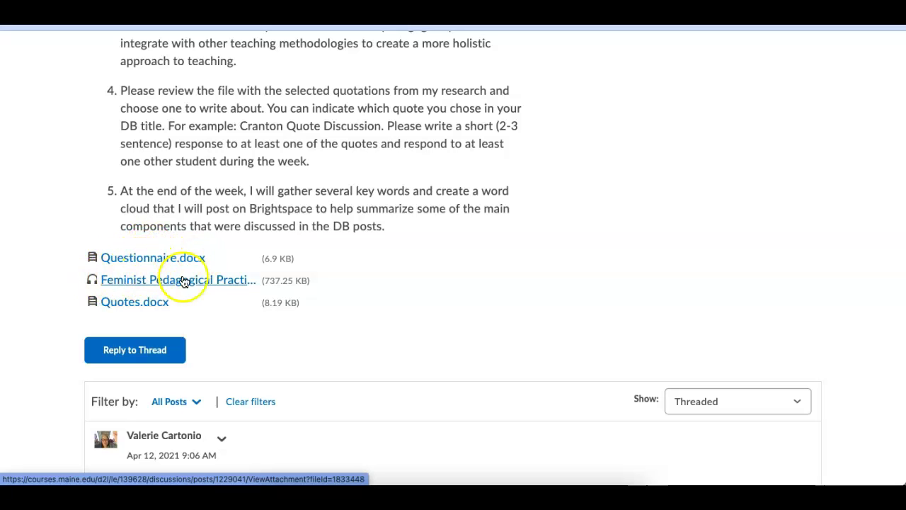
Download Quotes.docx and start a reply to the thread
click(157, 306)
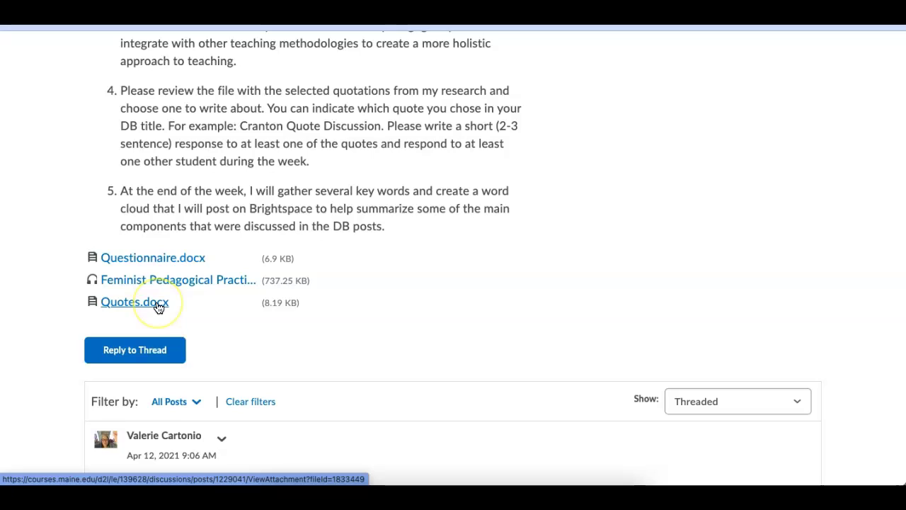
click(131, 354)
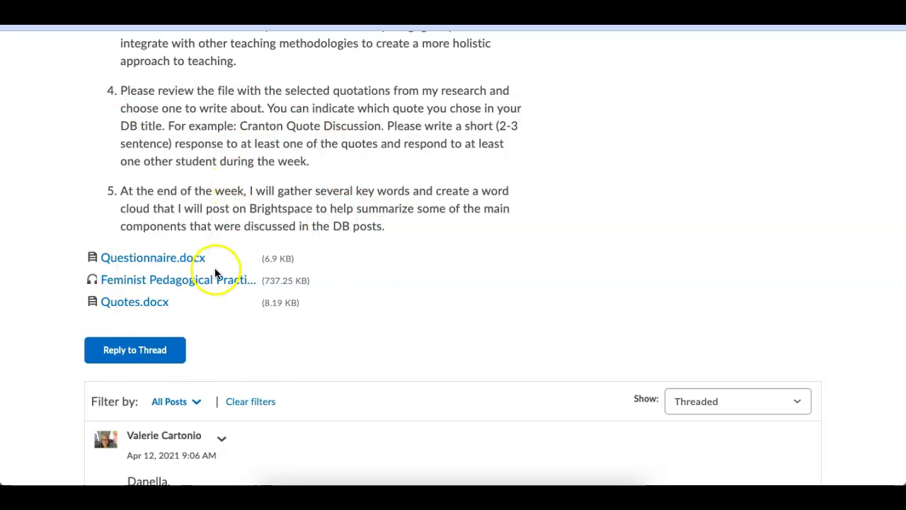
Type placeholder text 'landfjerberiewtbwe bi;btiwbtiwbiwqbirbrib' into the reply body, then start deleting it
click(146, 348)
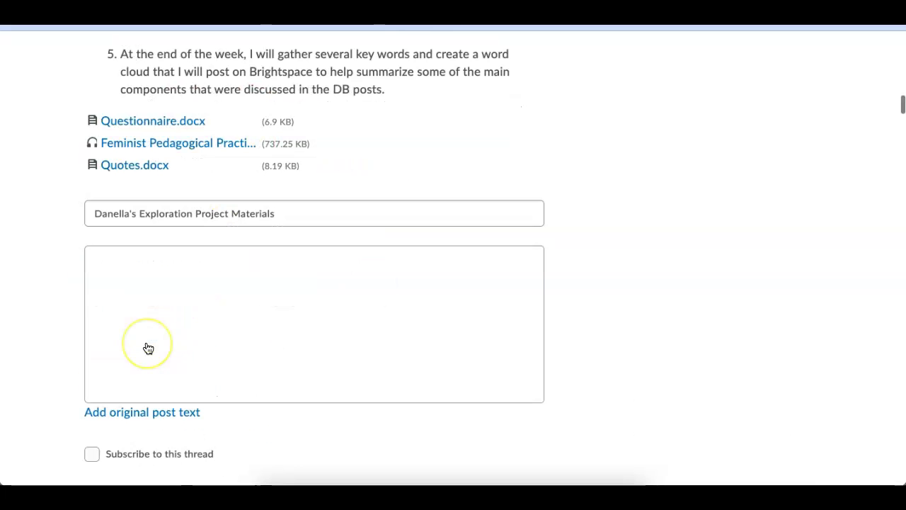
click(250, 220)
click(113, 310)
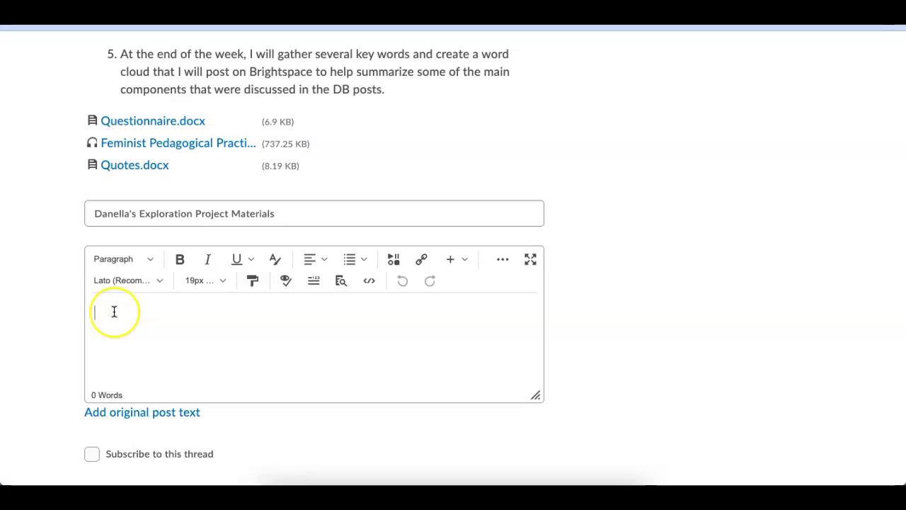
text(landfj)
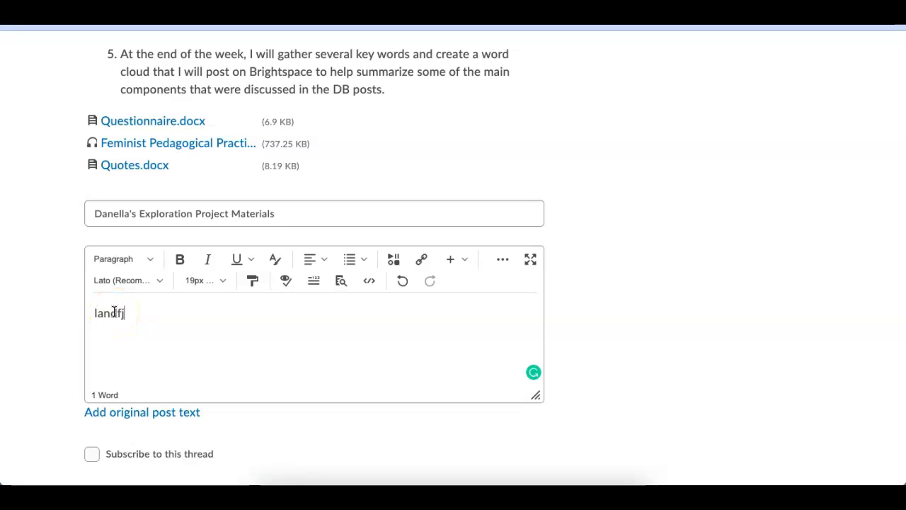
text(erberiewtbwe bi;btiwbtiwbiwqbirbrib)
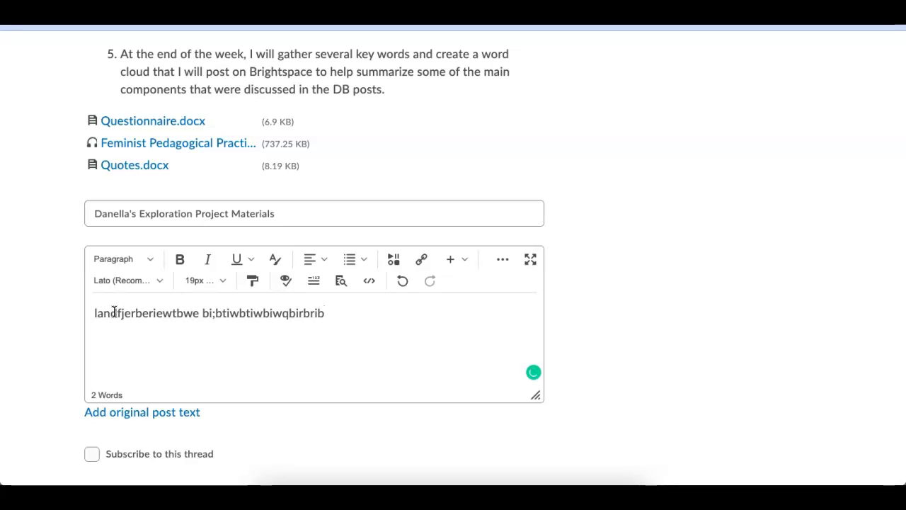
scroll(114, 312, down, 1)
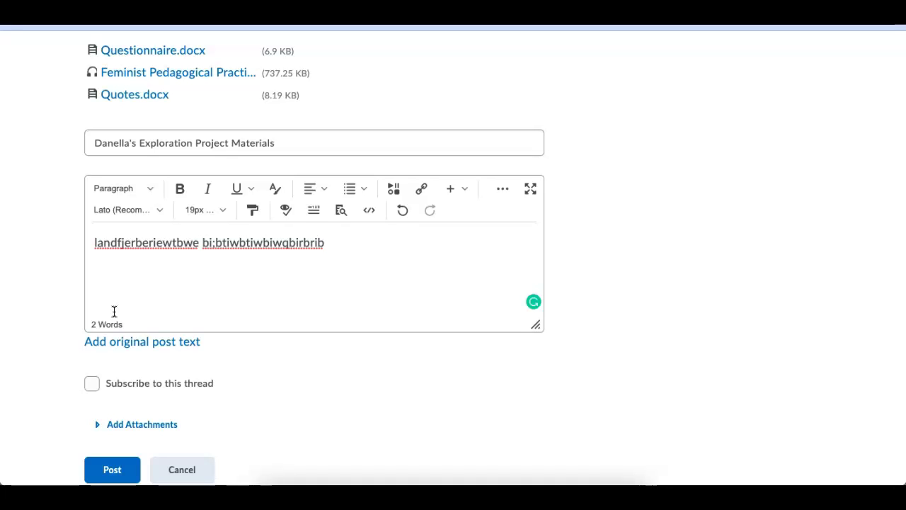
click(66, 289)
click(265, 288)
key(BackSpace)
key(BackSpace)
key(BackSpace)
Keep erasing the reply's placeholder text from the end
key(BackSpace)
key(BackSpace)
key(BackSpace)
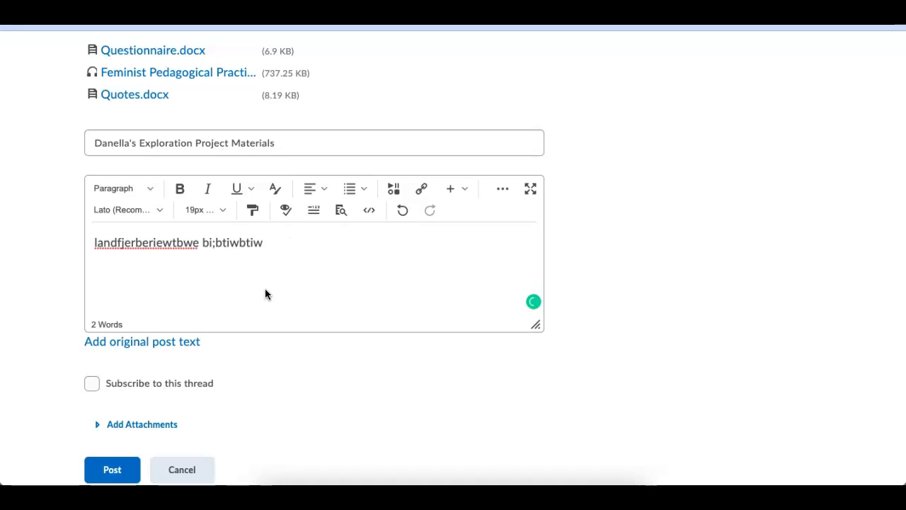
key(BackSpace)
key(BackSpace)
key(BackSpace)
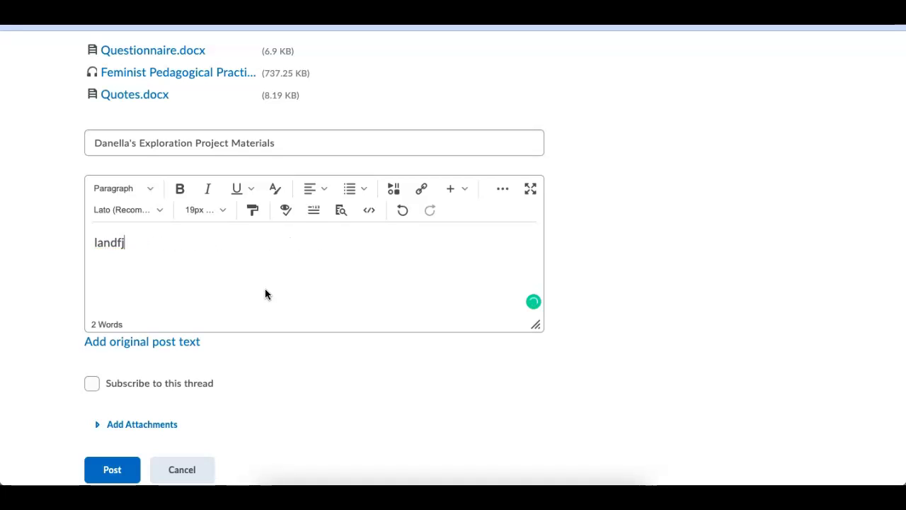